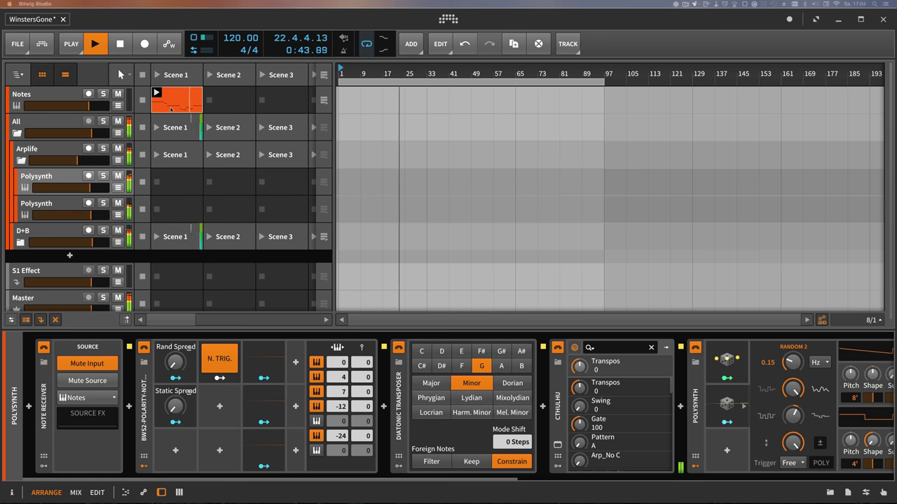
- Stop playback and look through the first Polysynth track's device chain from Note Receiver to Polysynth
left_click(122, 46)
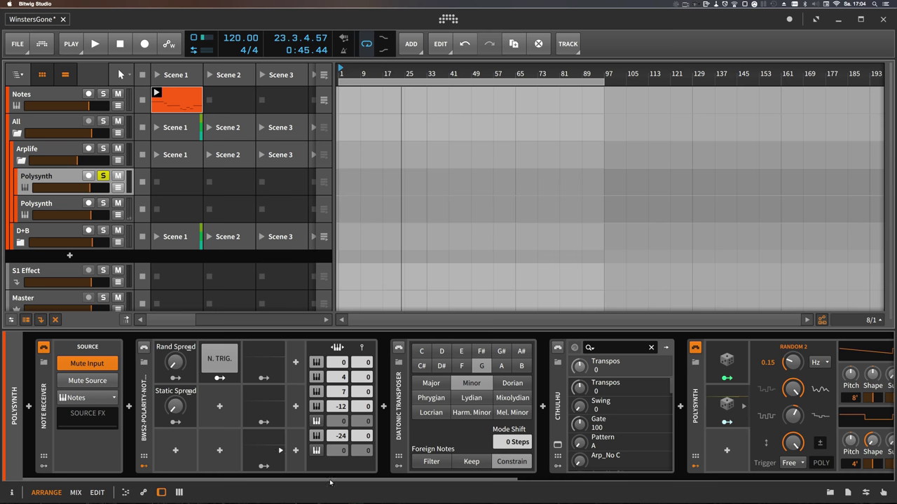
left_click_drag(358, 481, 743, 474)
left_click(573, 372)
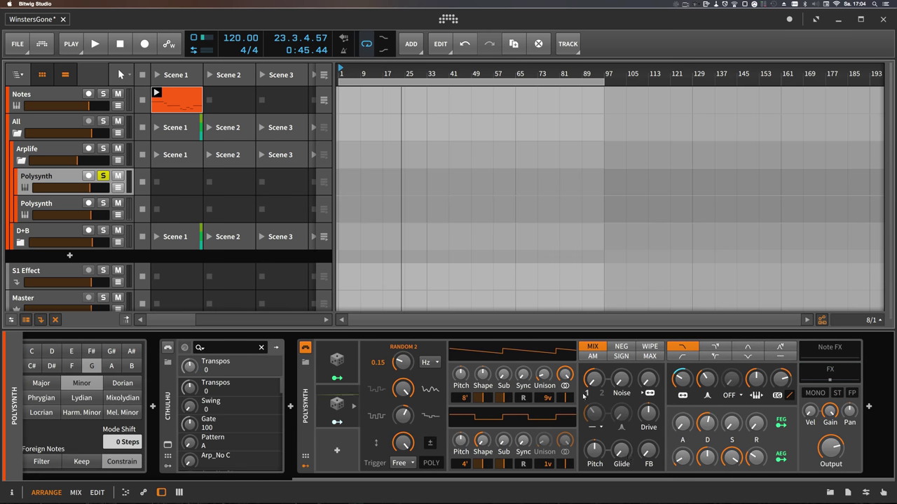
scroll(620, 476, "left", 10)
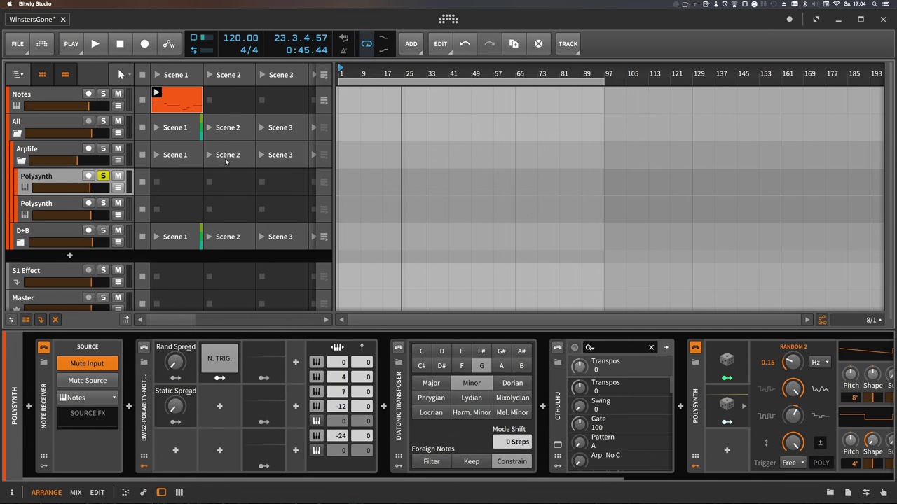
- Open the Notes track's Scene 1 clip in an enlarged note editor and audition its notes
double_click(188, 105)
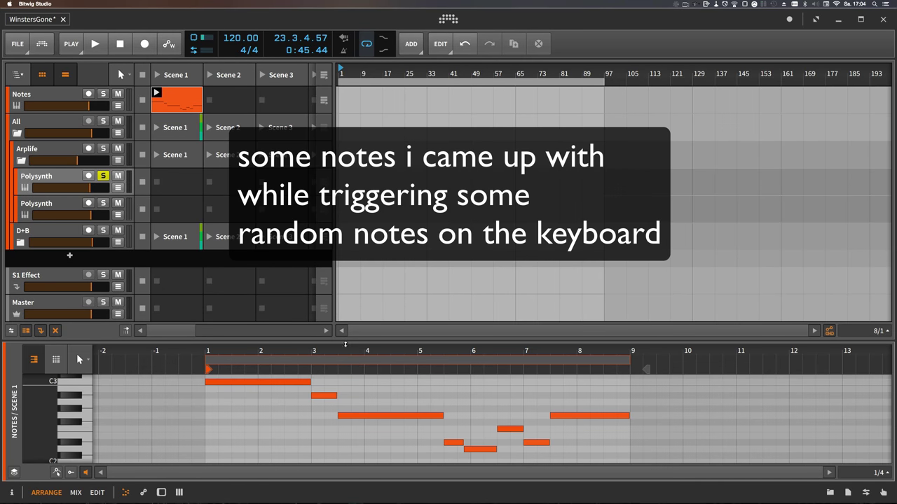
left_click_drag(346, 344, 346, 286)
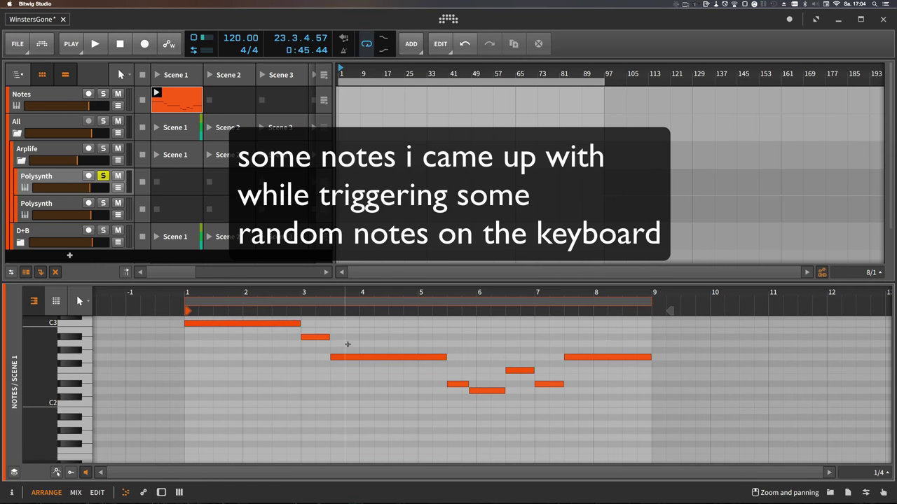
scroll(348, 347, "up", 2)
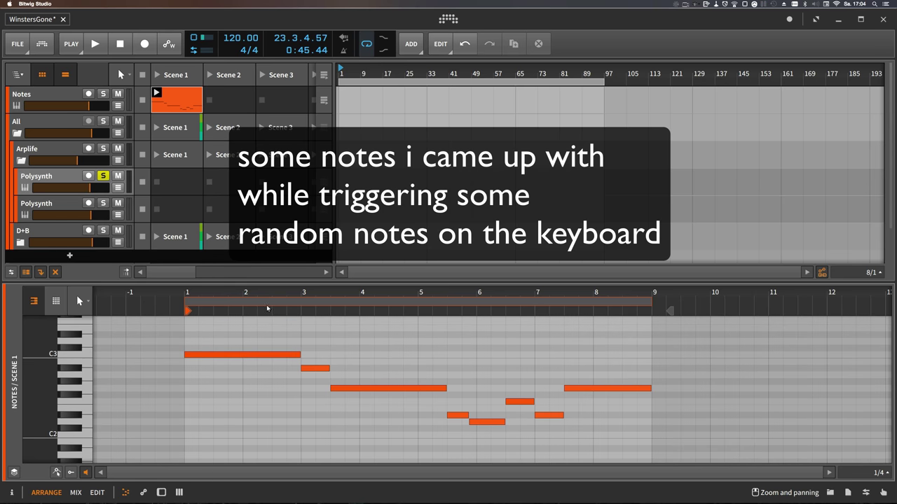
key("space")
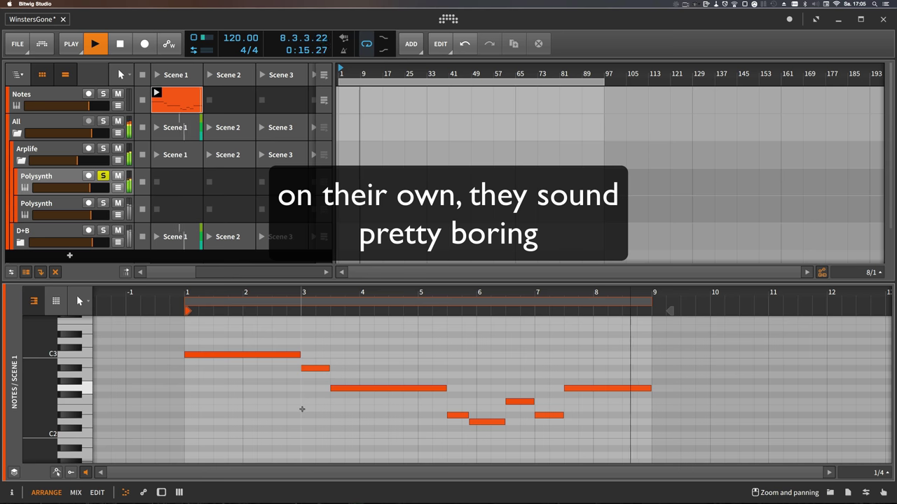
key("space")
- Return to the first Polysynth track's devices and audition the clip with the multi-note device enabled
double_click(74, 179)
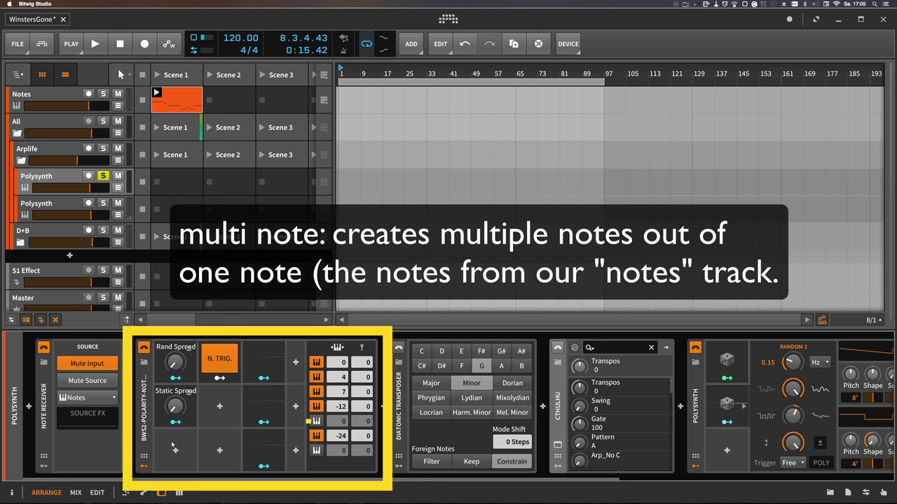
key("space")
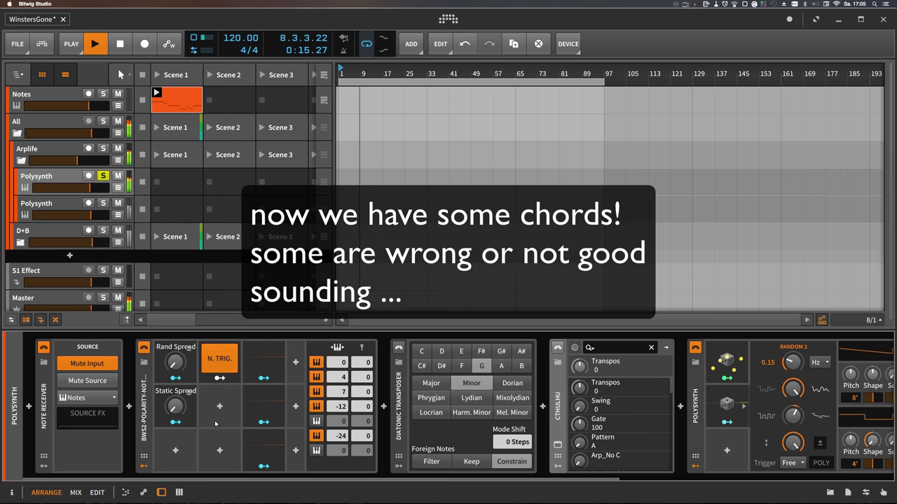
key("space")
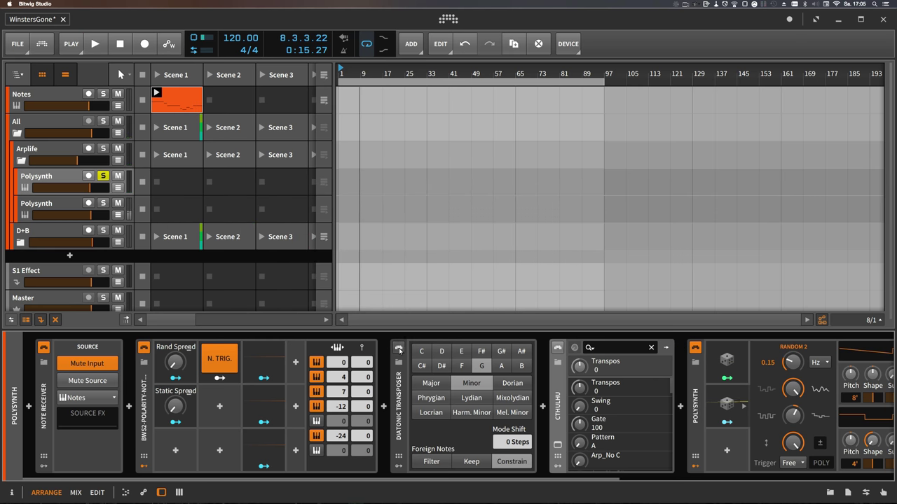
- Enable the Diatonic Transposer, set to constrain notes to G Minor, and audition the resulting chords
left_click(399, 349)
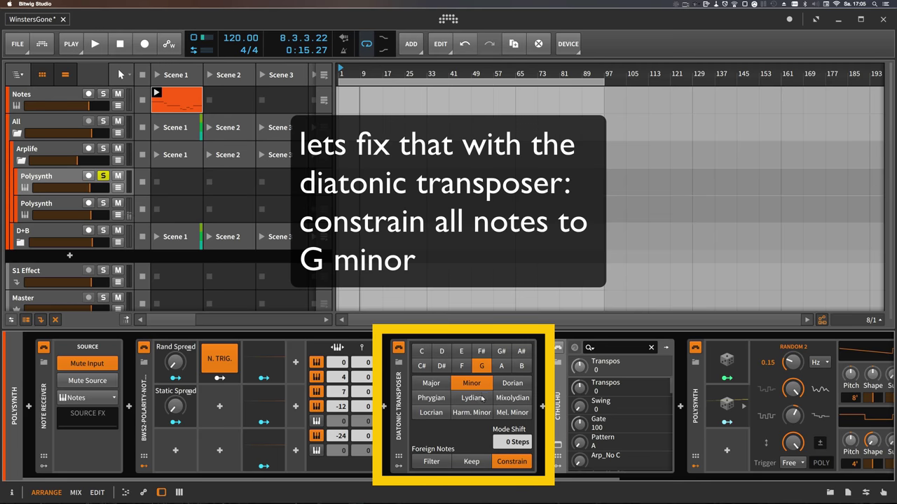
key("space")
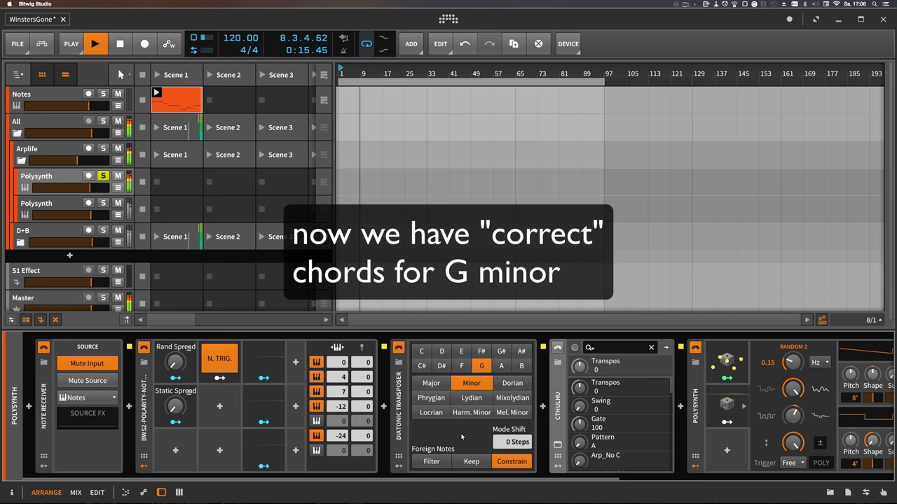
key("space")
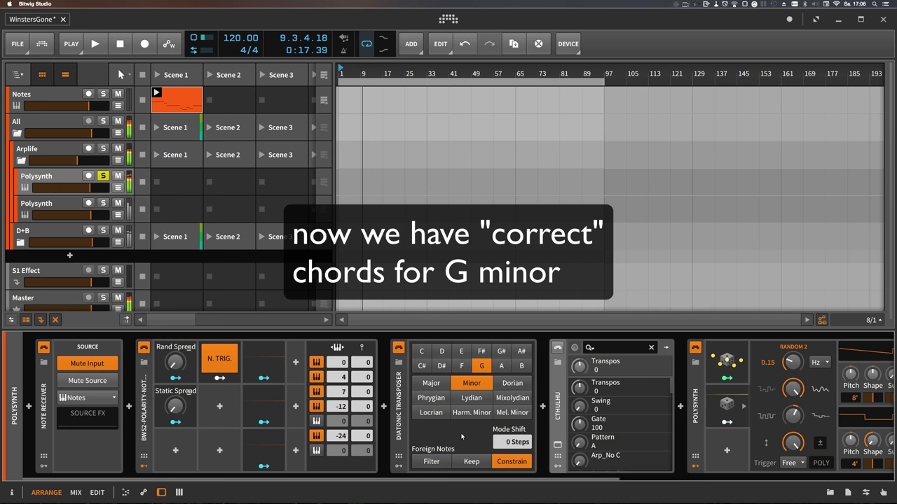
- Open the Cthulhu window clear of the track list, enable the plugin and play the arpeggio
left_click(558, 442)
left_click_drag(218, 266, 527, 166)
left_click(560, 350)
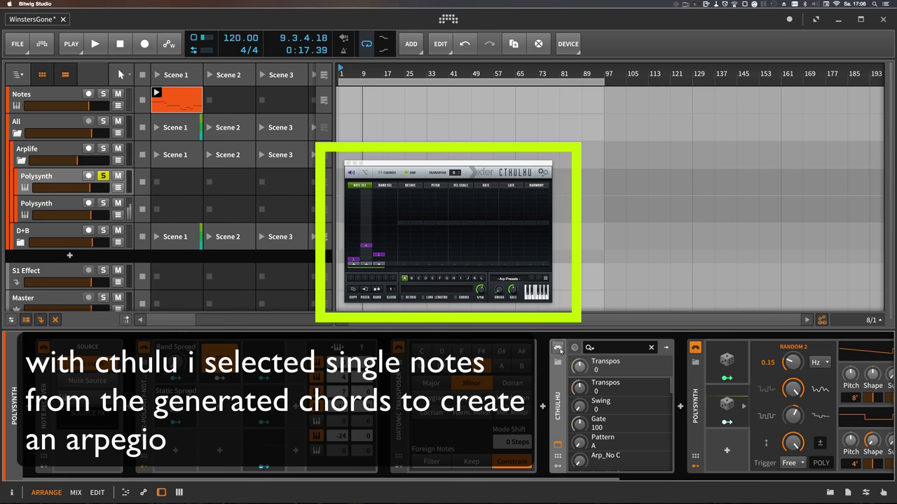
key("space")
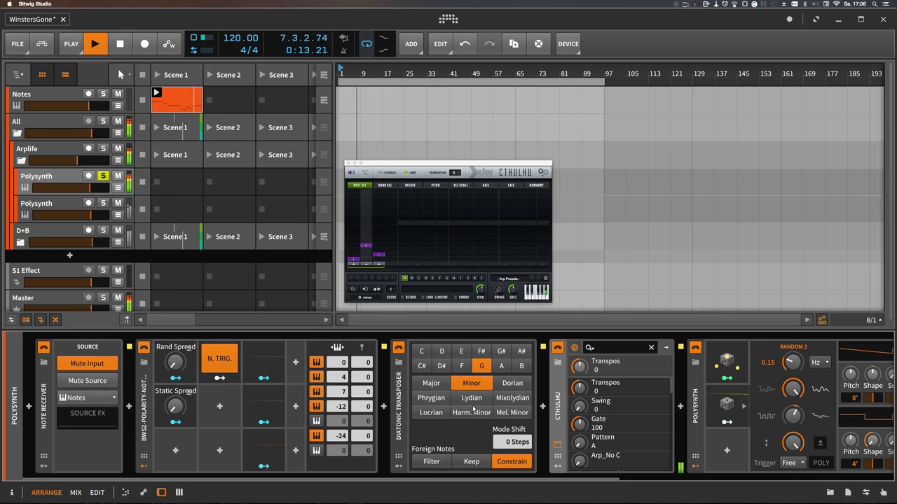
- Examine what the Polysynth's Random modulators control and expand its FX slot to view the Delay-2 settings
left_click_drag(440, 478, 697, 477)
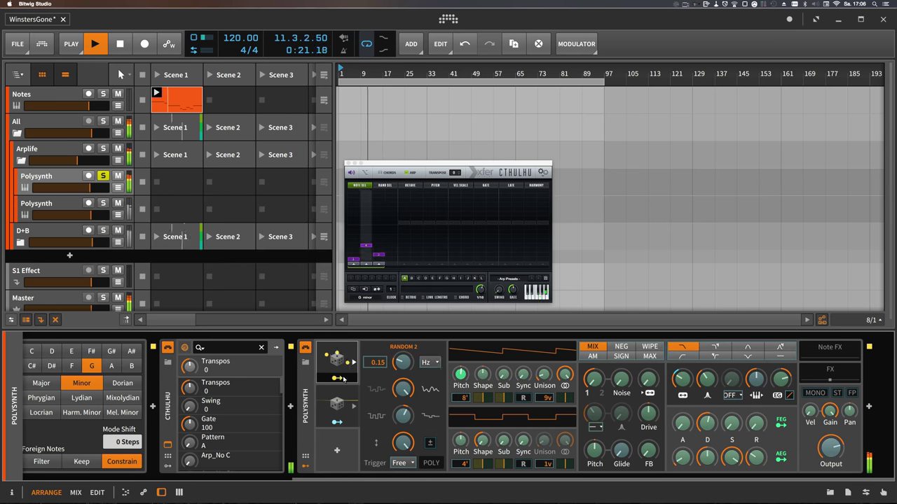
left_click(335, 422)
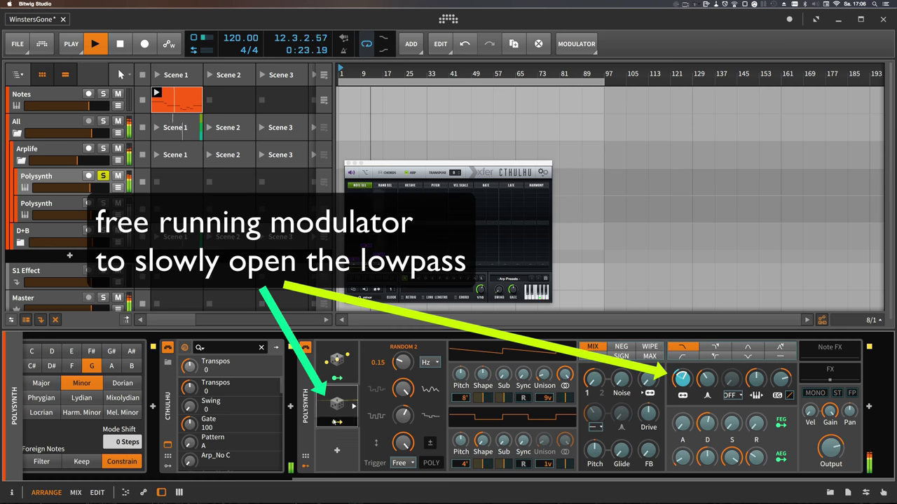
left_click(334, 421)
left_click(829, 373)
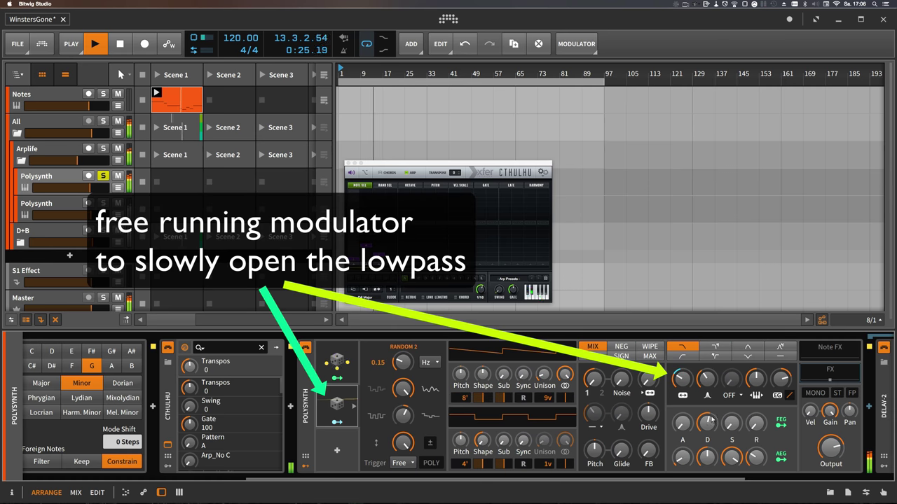
left_click_drag(569, 479, 718, 479)
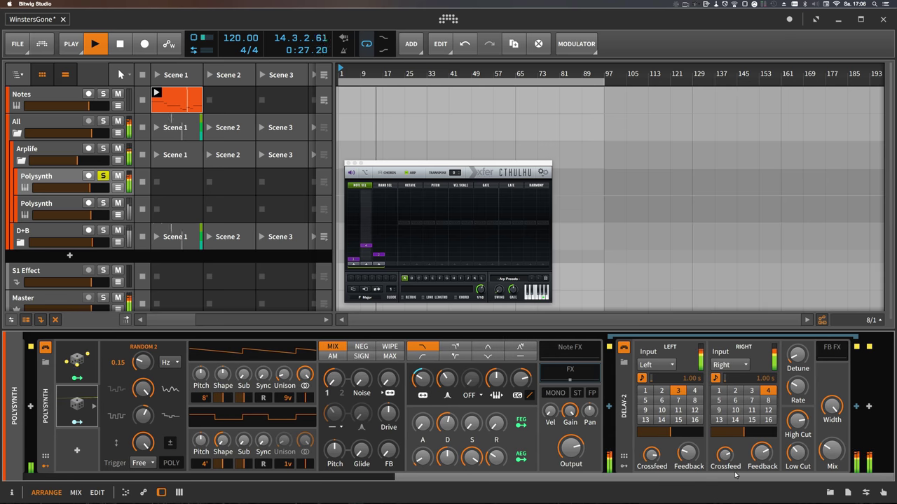
scroll(580, 373, "left", 10)
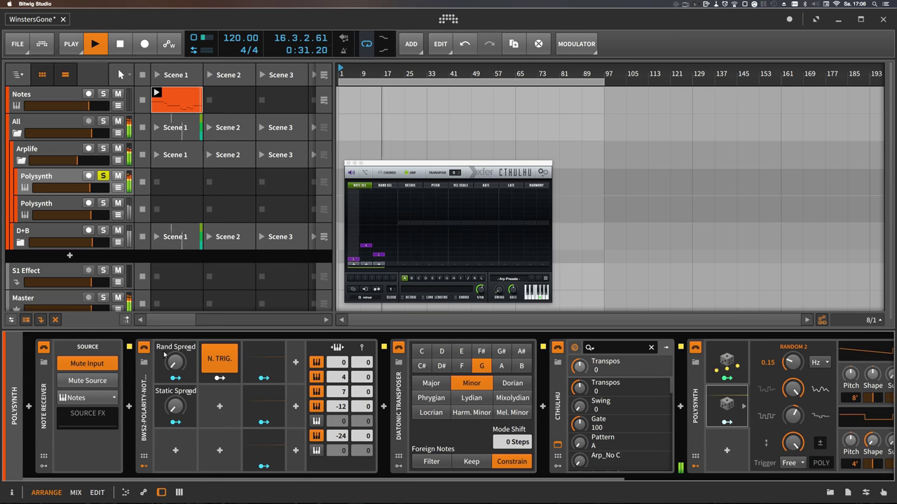
- Switch the solo from the first to the second Polysynth track, restart playback and show the second track's devices
key("space")
left_click(103, 175)
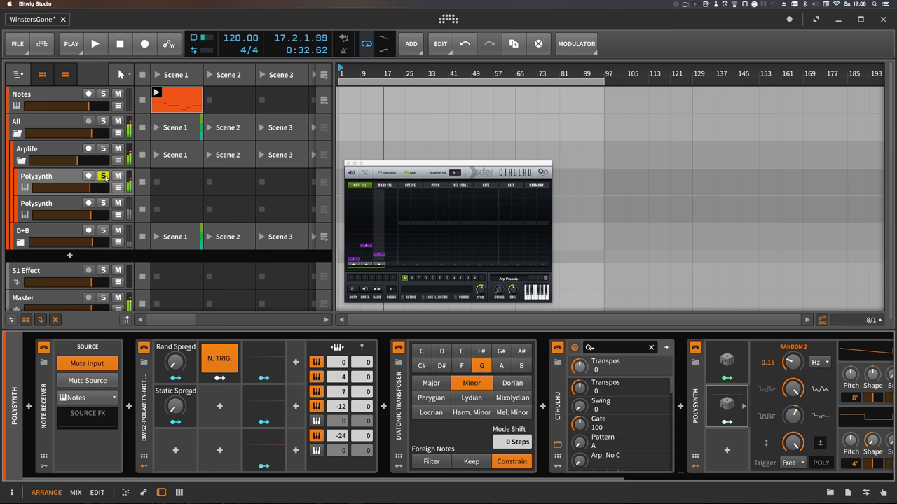
left_click(103, 203)
key("space")
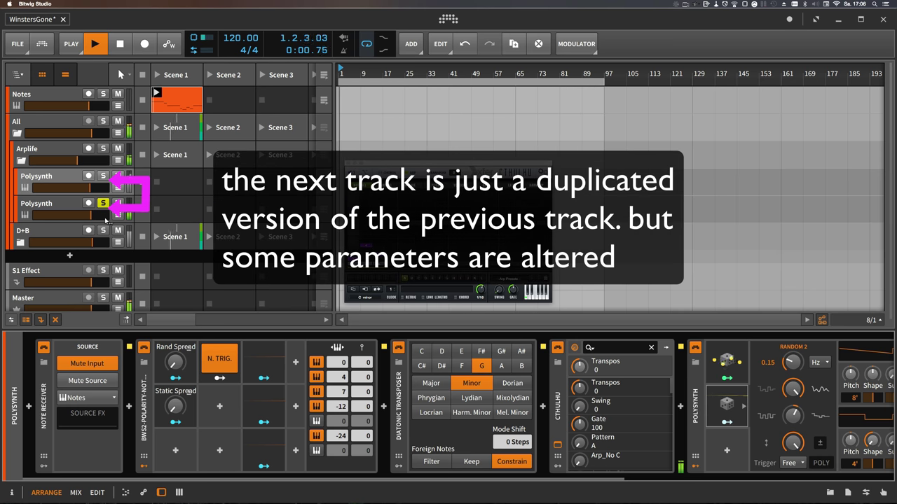
left_click(105, 219)
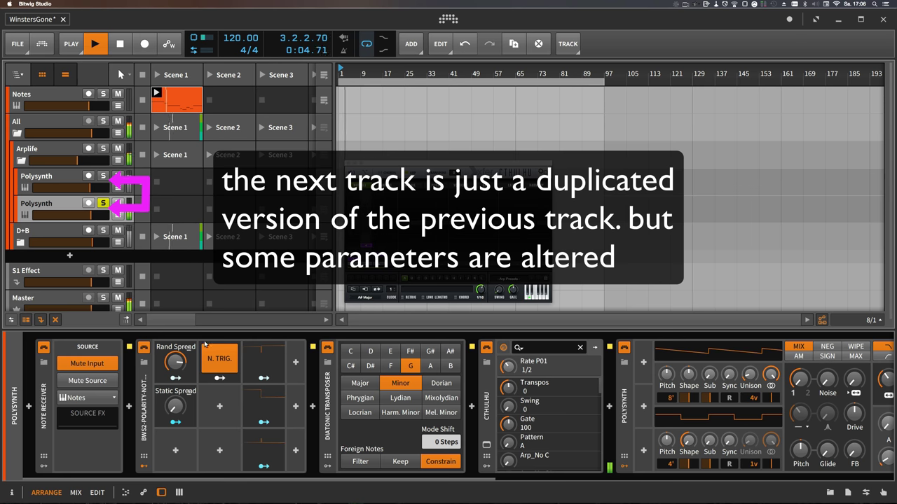
- View the second Polysynth track's Cthulhu arpeggio pattern in place of the first track's window, closing it after stopping playback
left_click(486, 444)
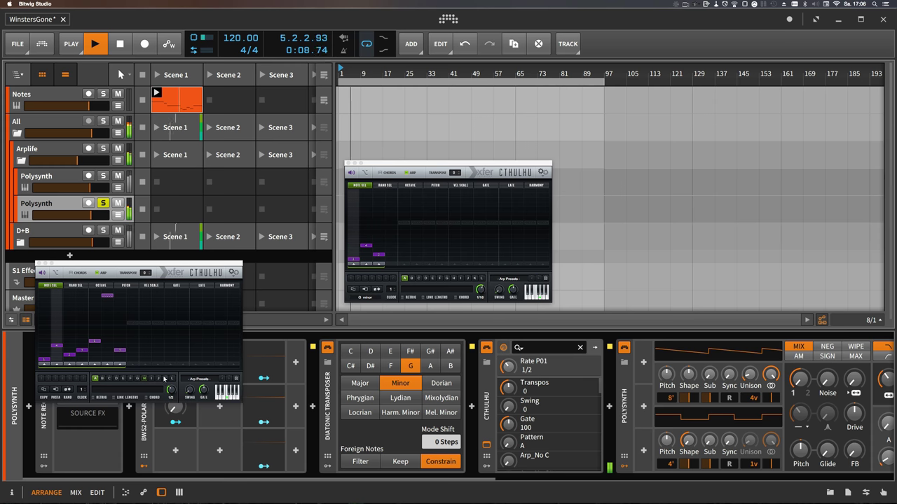
left_click(348, 163)
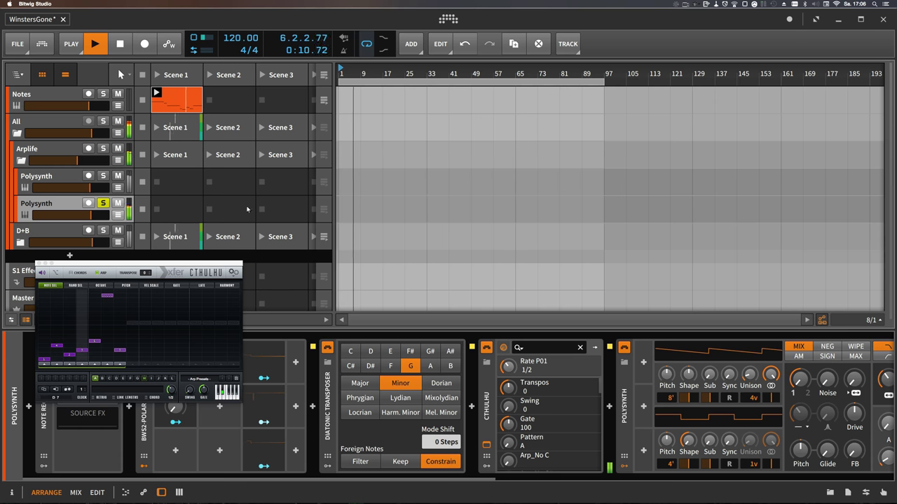
left_click_drag(184, 264, 483, 154)
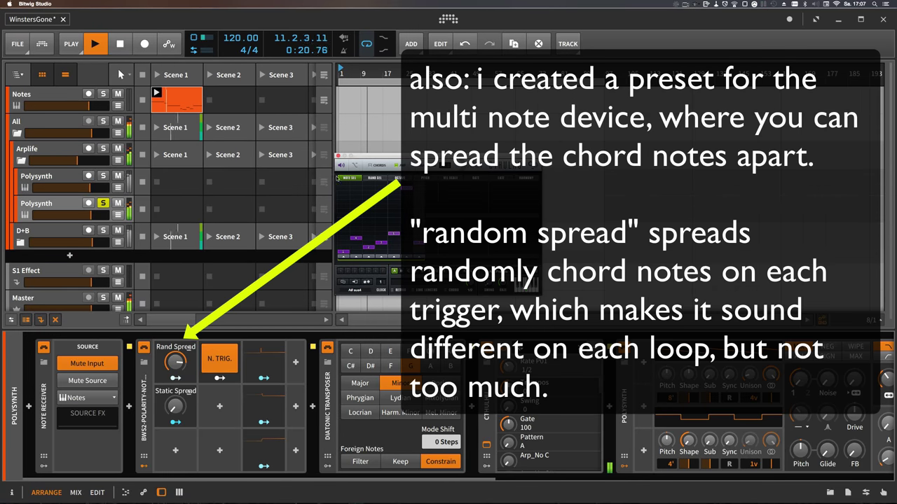
key("space")
left_click(337, 156)
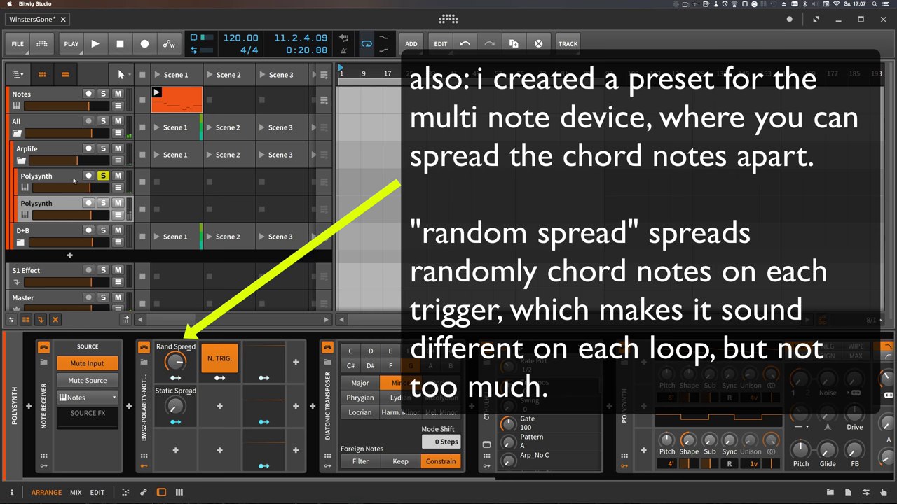
- Try a higher Rand Spread on the first Polysynth track's multi-note device during playback and turn it back down
left_click(73, 181)
key("space")
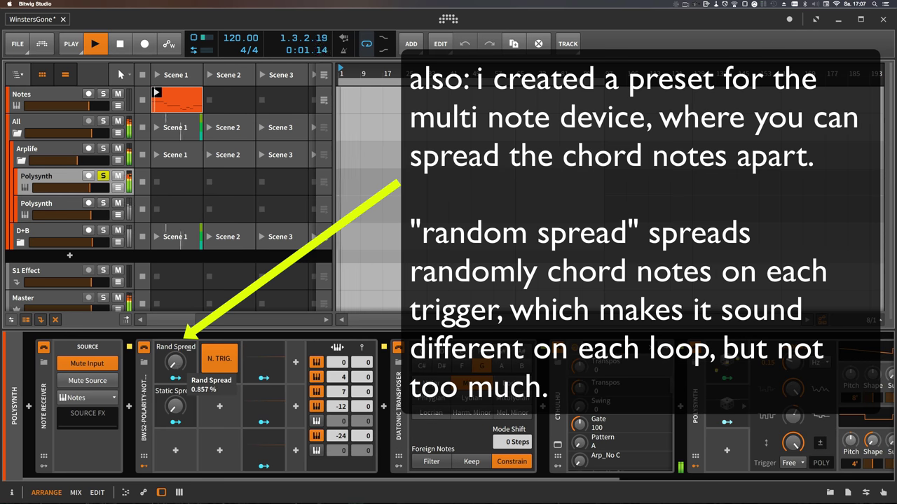
left_click_drag(175, 361, 174, 347)
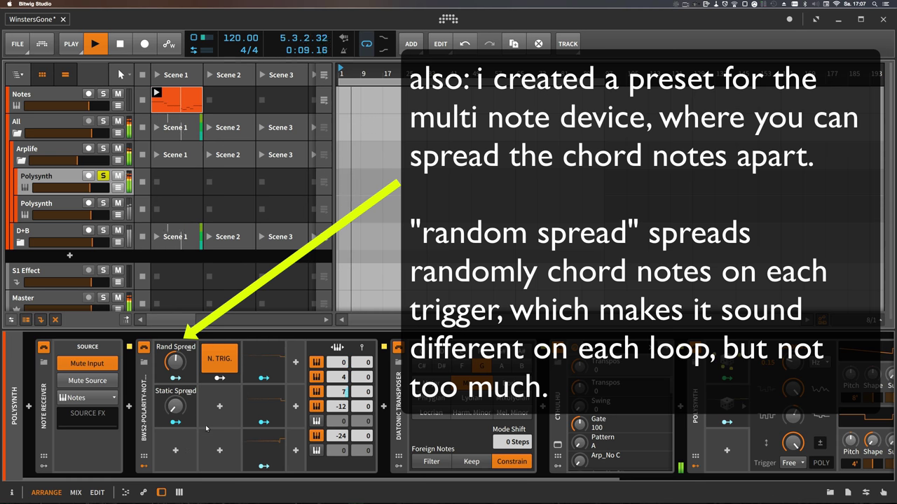
key("space")
left_click_drag(176, 361, 175, 390)
- Try increasing Static Spread amounts on the multi-note device, restarting playback to hear each chord spread
key("space")
key("space")
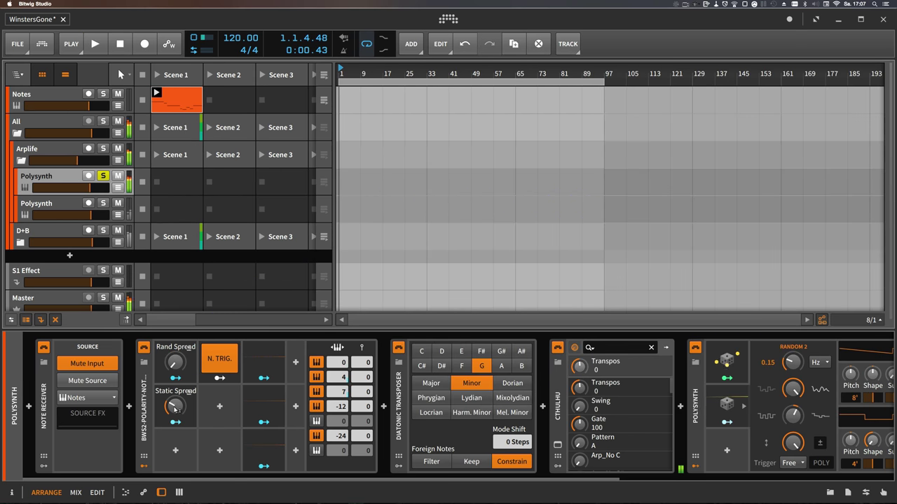
key("space")
key("space")
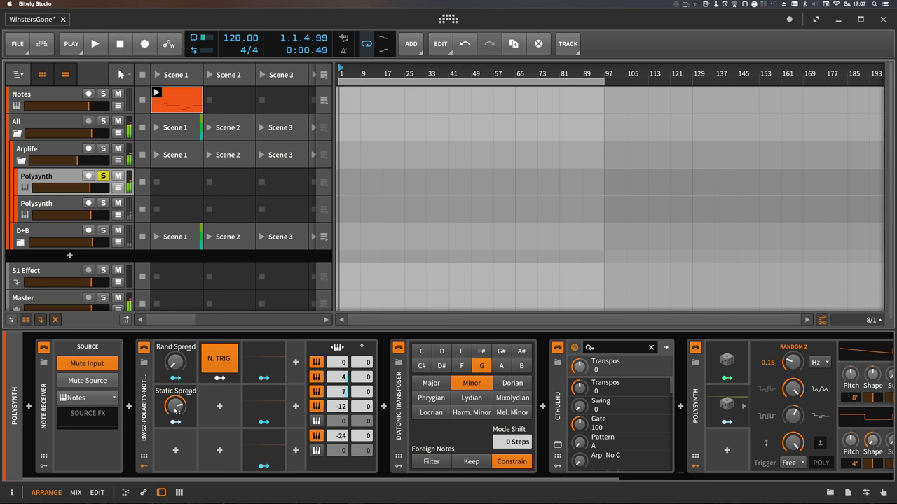
key("space")
key("space")
key("space")
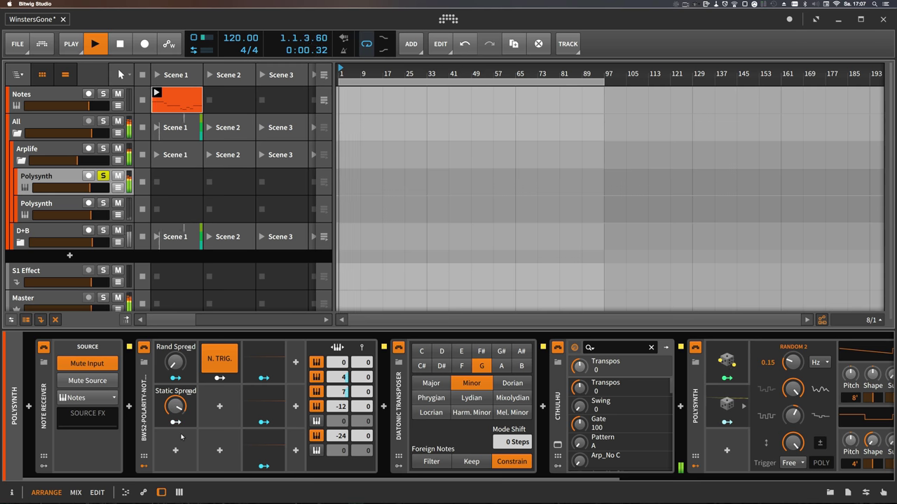
key("space")
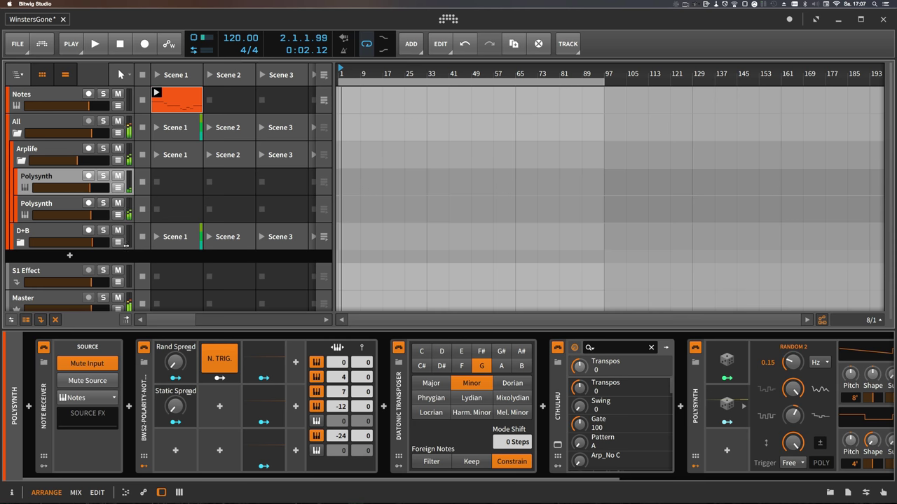
- Play the D+B group soloed, show its devices and unfold it to its Bass and Drums tracks
key("space")
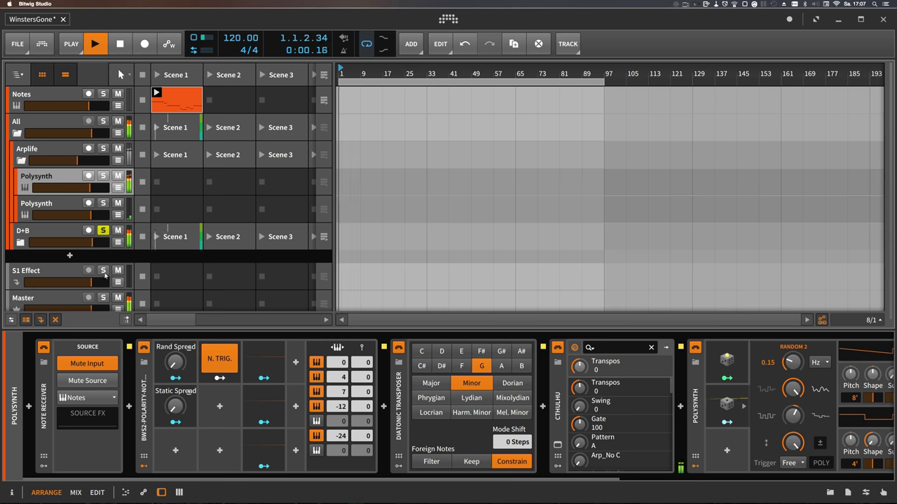
left_click(77, 237)
scroll(40, 242, "down", 1)
left_click(21, 235)
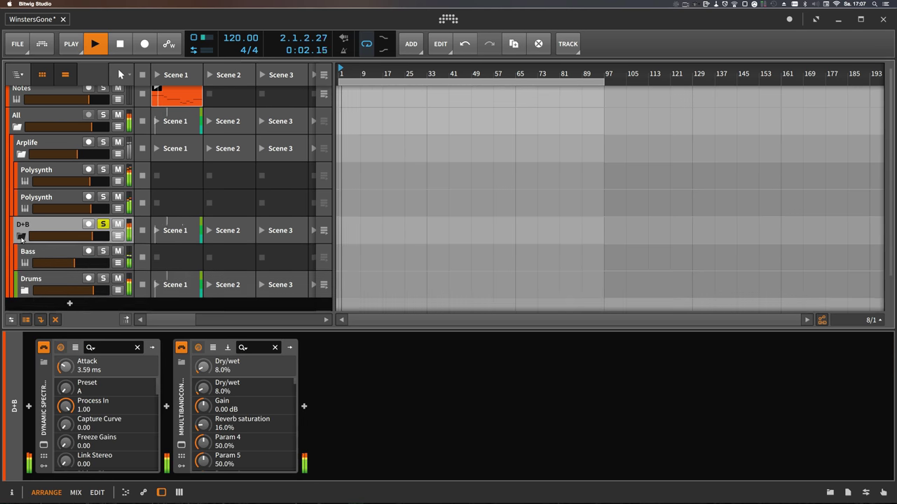
- Play the Bass track soloed and look through its device chain, folding away the Polysynth's FX chain and selecting the Polysynth device
scroll(24, 236, "down", 3)
left_click(53, 199)
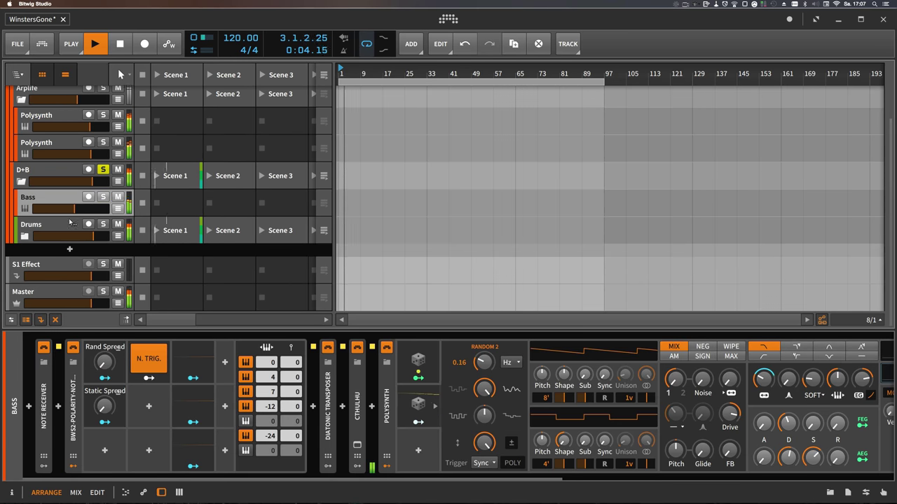
left_click(103, 197)
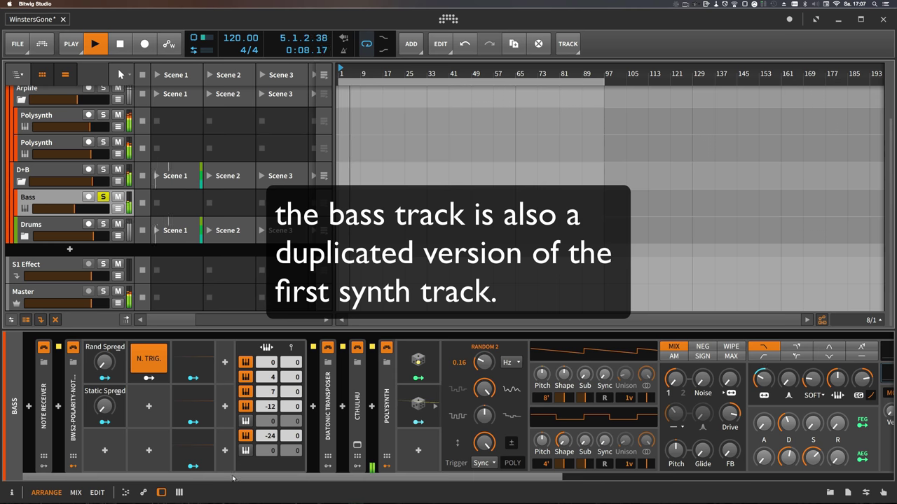
left_click_drag(193, 476, 564, 471)
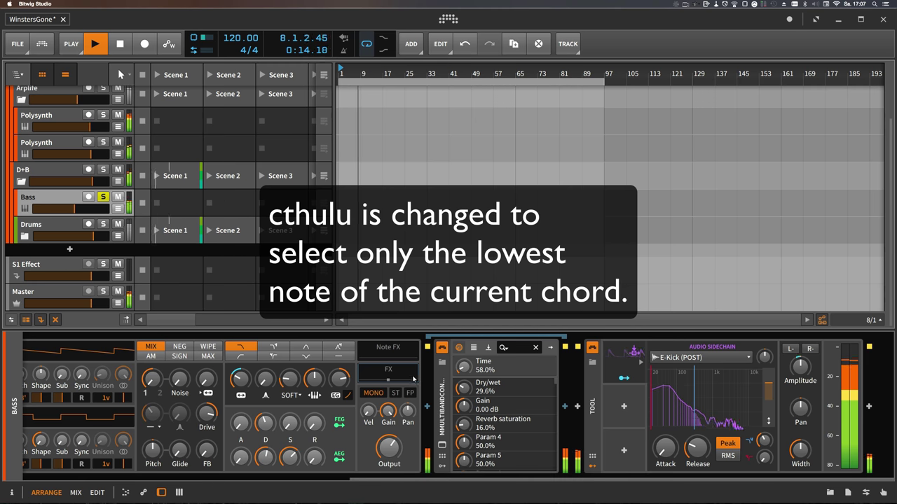
left_click(388, 372)
scroll(276, 473, "left", 5)
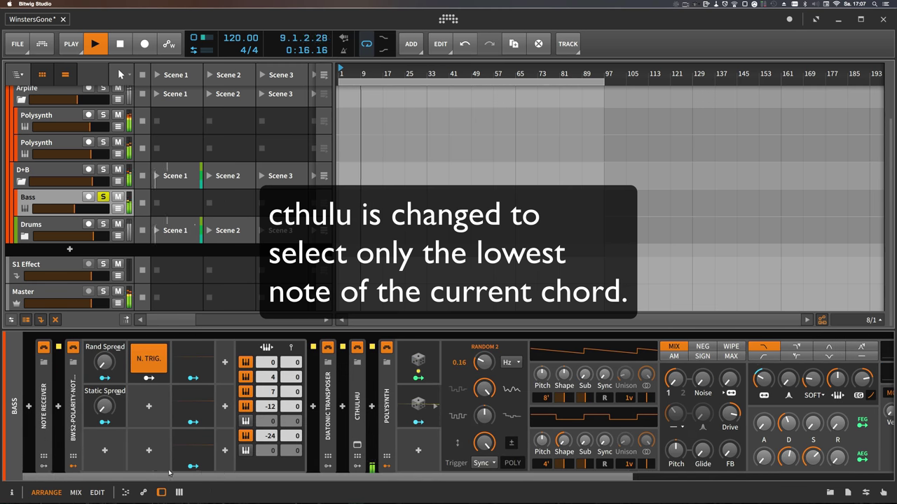
left_click(387, 406)
double_click(387, 410)
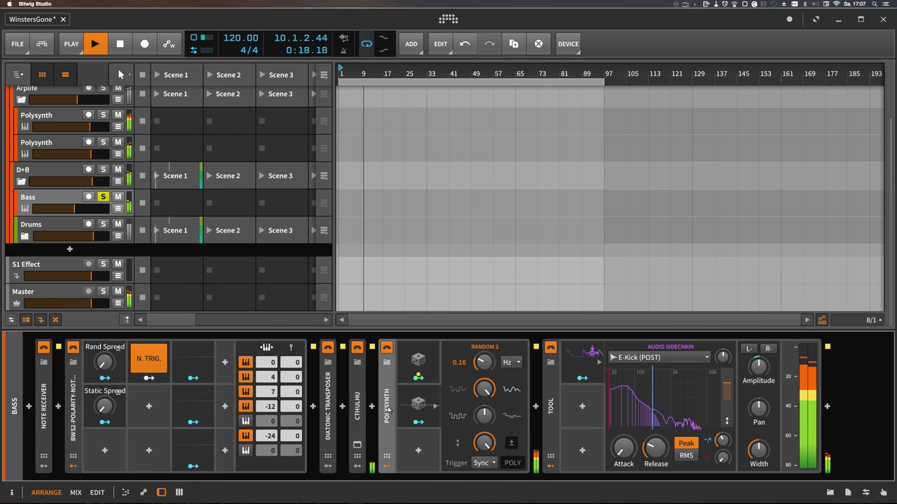
- Play the Drums group soloed in place of Bass, show its devices and unfold it to its member tracks
left_click(103, 224)
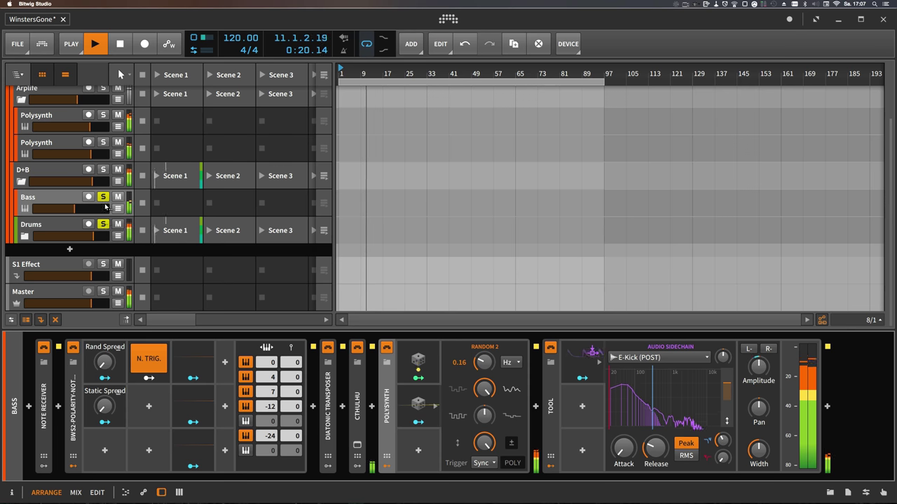
left_click(36, 236)
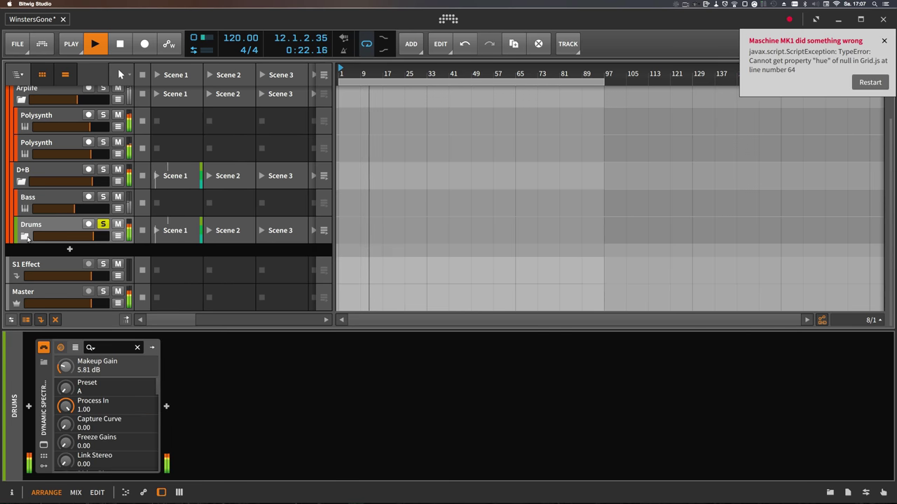
left_click(28, 236)
scroll(40, 238, "down", 3)
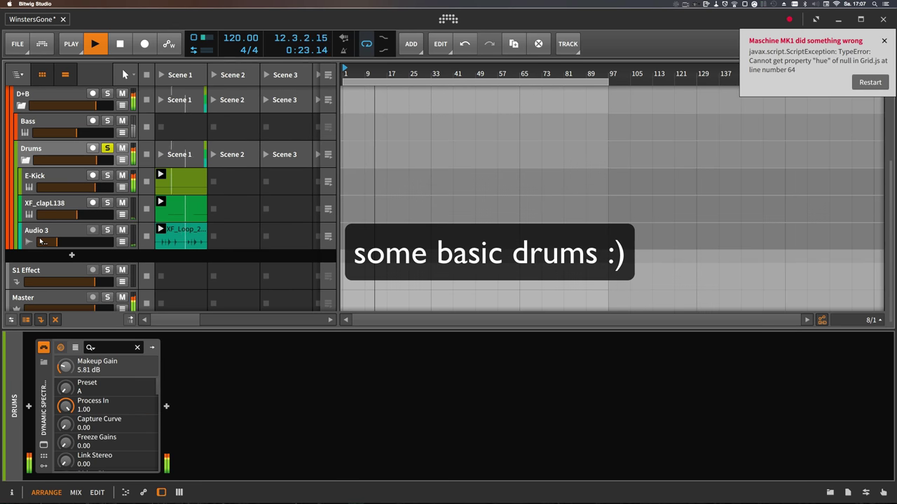
- View the XF_clapL138 track's devices, and solo the E-Kick track to examine its chain with the Replacer device
left_click(61, 203)
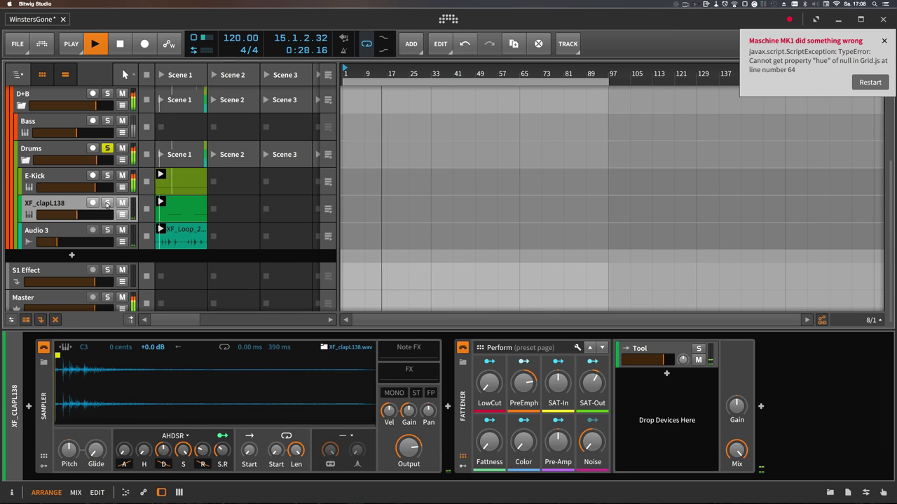
left_click(106, 176)
left_click(100, 178)
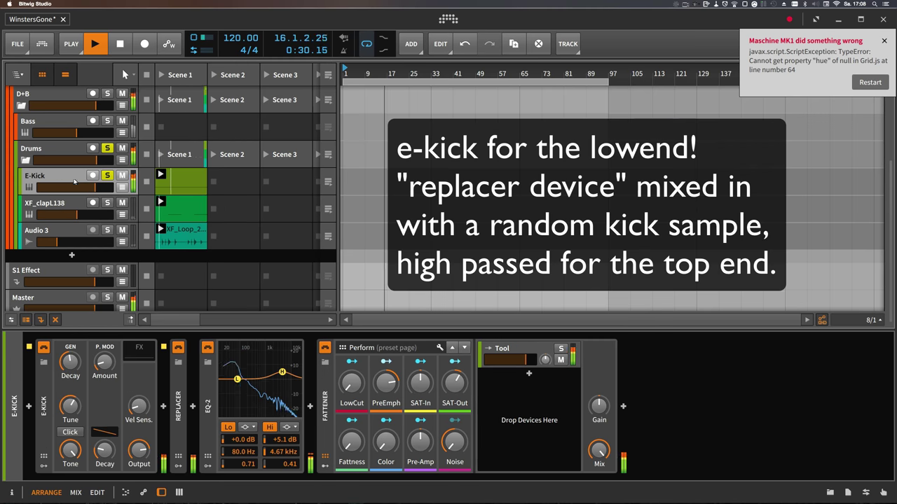
left_click(180, 393)
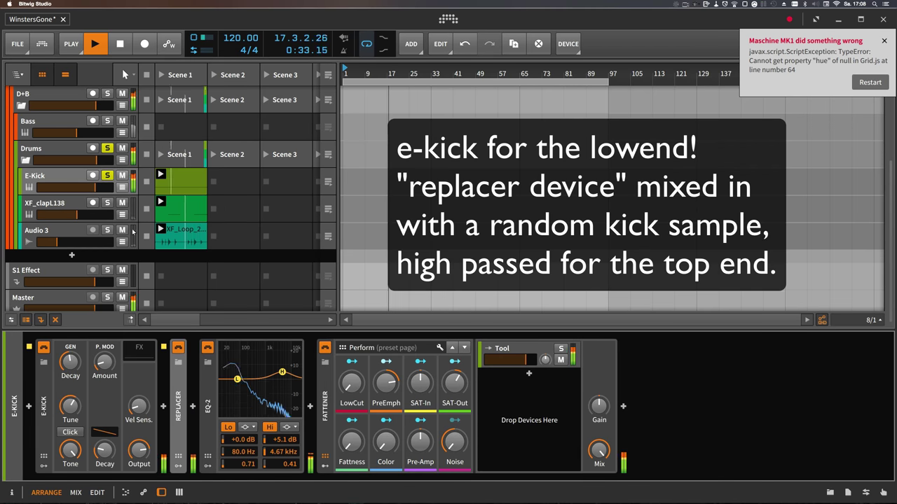
- Unsolo the E-Kick track and the Drums group, and fold the D+B group
left_click(107, 176)
scroll(110, 179, "up", 1)
scroll(110, 179, "up", 4)
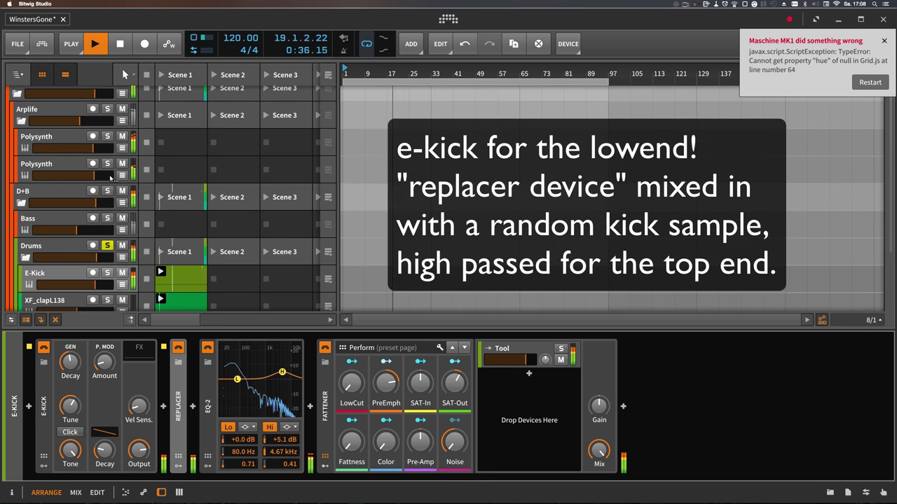
left_click(107, 246)
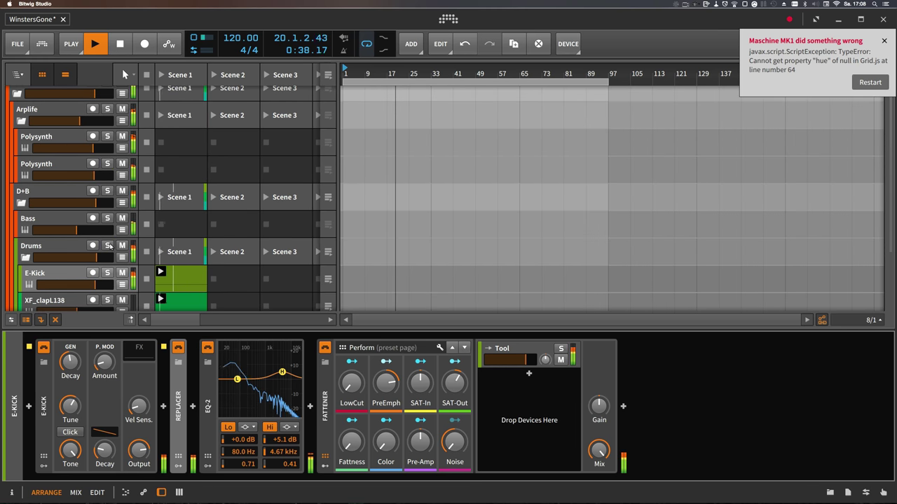
scroll(98, 239, "up", 1)
left_click(22, 209)
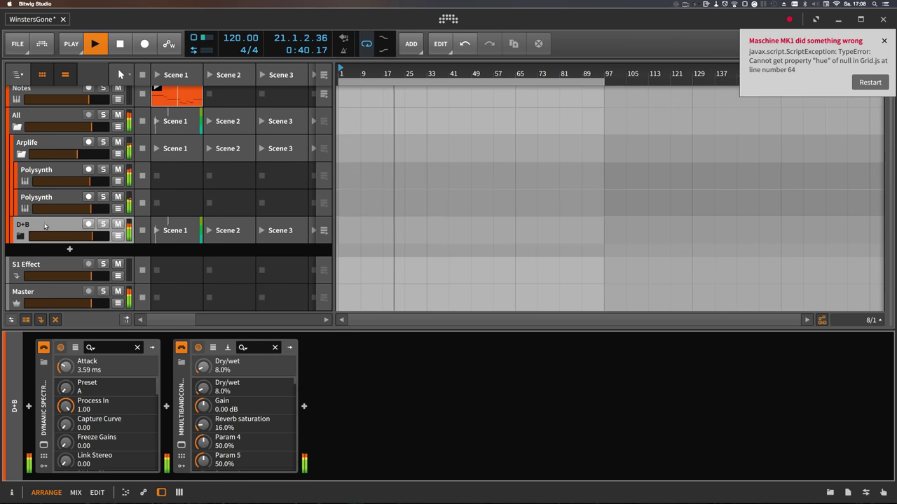
- Try Rand Spread at about halfway on the first Polysynth track's multi-note device while the full arrangement plays
left_click(63, 188)
left_click(62, 187)
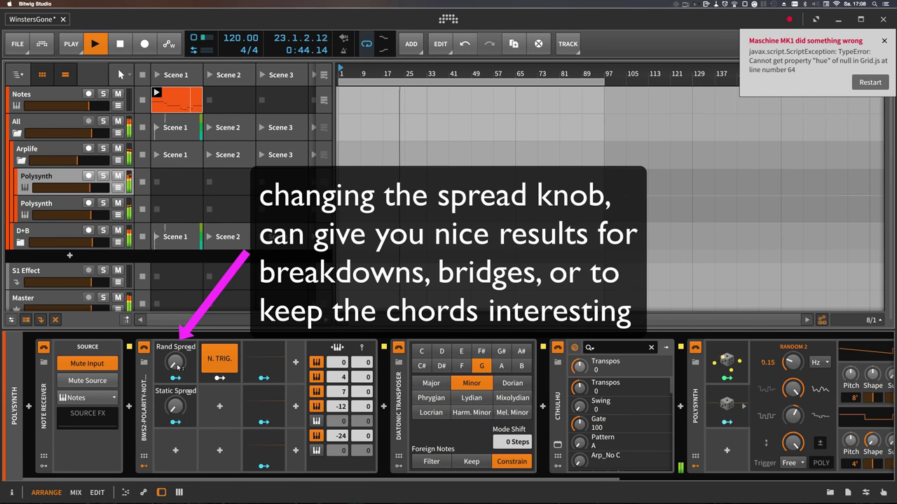
left_click_drag(177, 369, 178, 322)
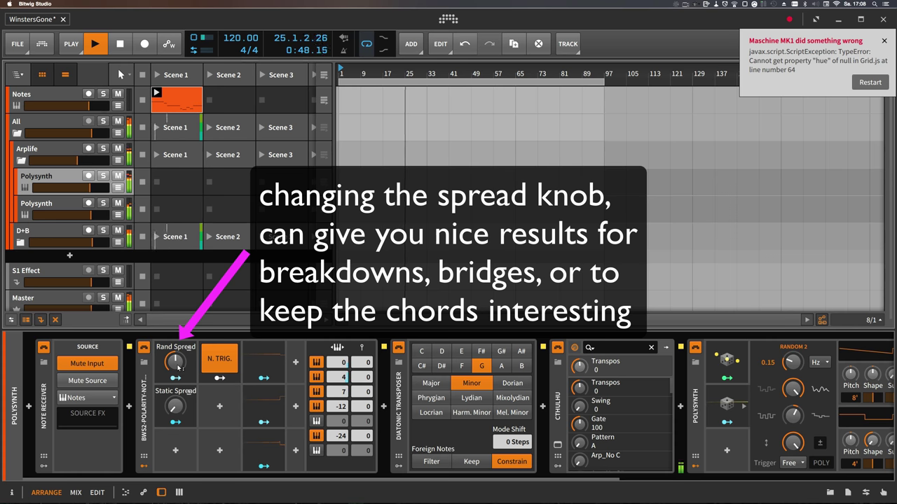
mouse_move(178, 368)
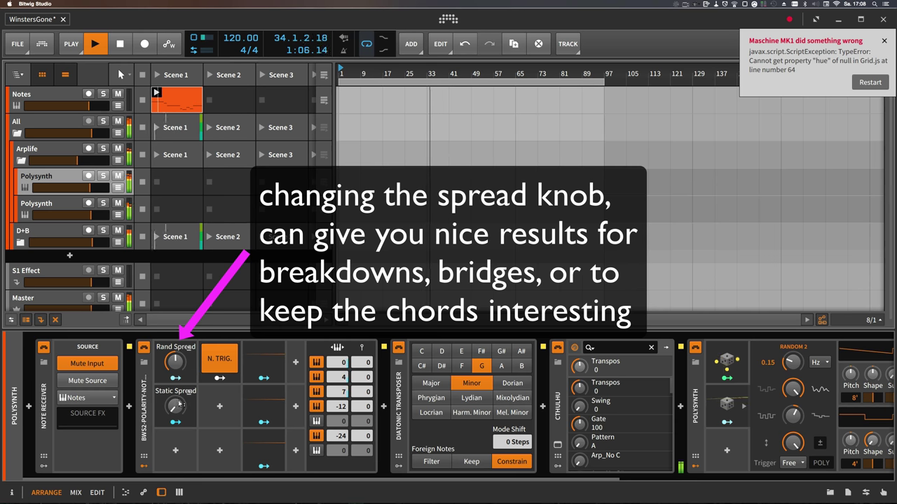
- Try several Static Spread amounts up to maximum on the first Polysynth track's multi-note device, and turn it back down to minimum
left_click_drag(179, 404, 178, 445)
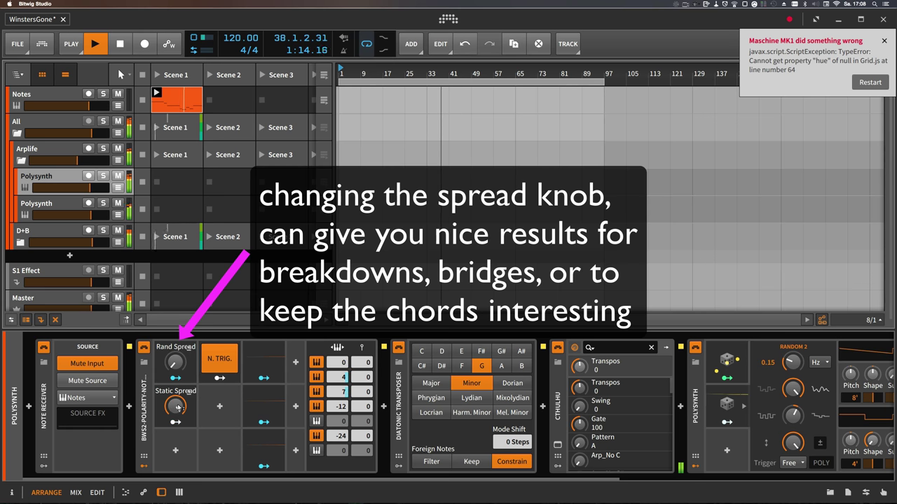
left_click_drag(178, 407, 178, 479)
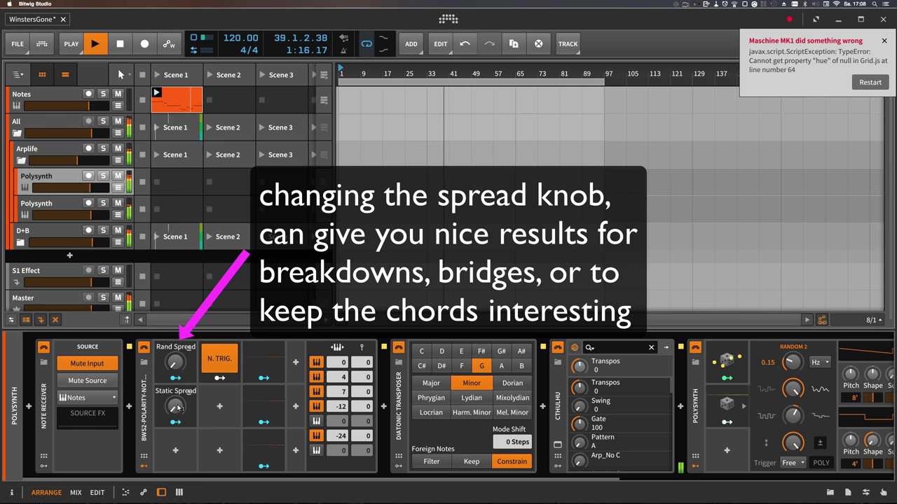
left_click_drag(178, 408, 178, 332)
mouse_move(178, 407)
left_mouse_down()
mouse_move(178, 462)
mouse_move(178, 407)
left_mouse_up()
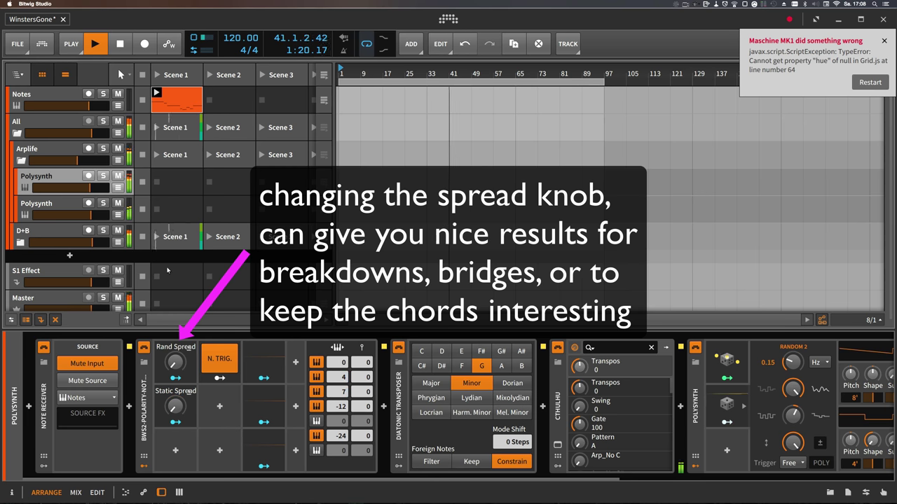
left_click_drag(181, 405, 172, 347)
left_click(74, 208)
key("Up")
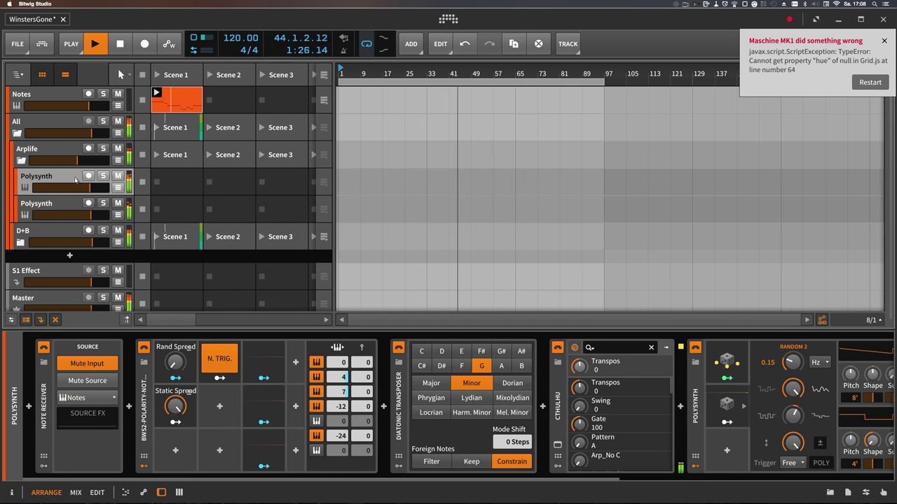
left_click_drag(176, 407, 176, 467)
left_click_drag(189, 393, 189, 419)
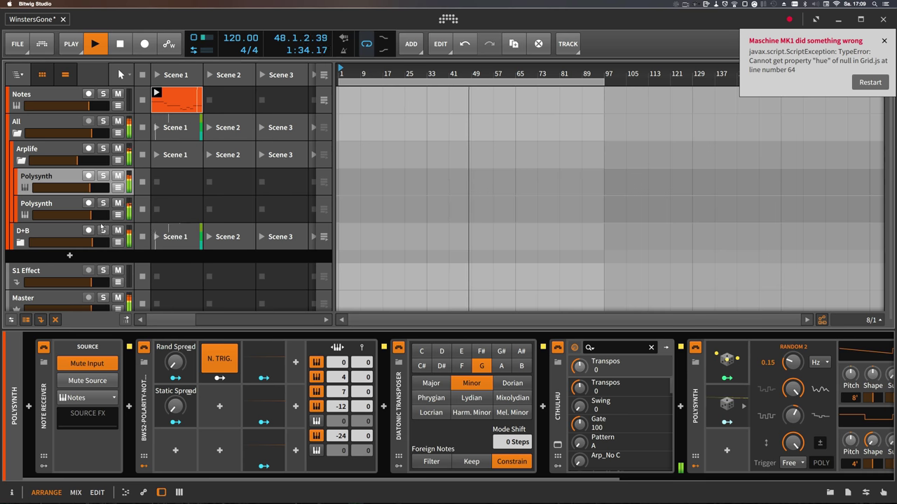
- Stop playback after hearing the Arplife group soloed, and arm the Notes track for live note input
left_click(103, 149)
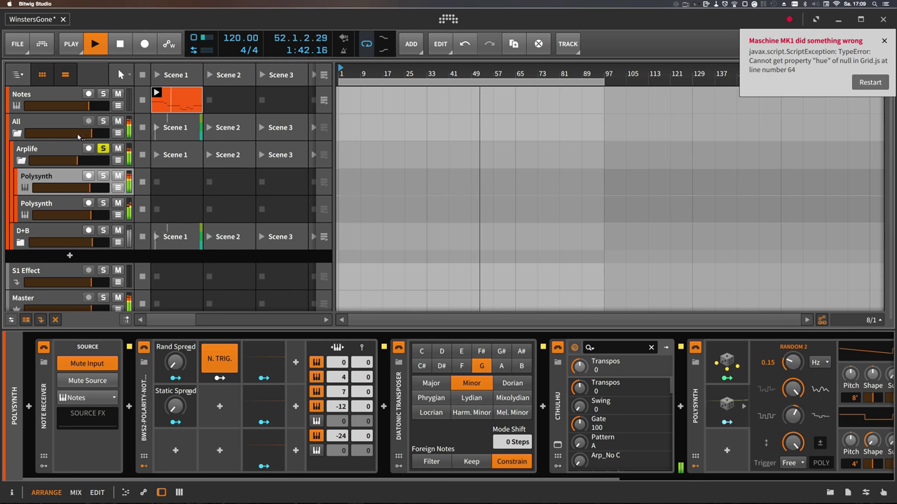
left_click(54, 94)
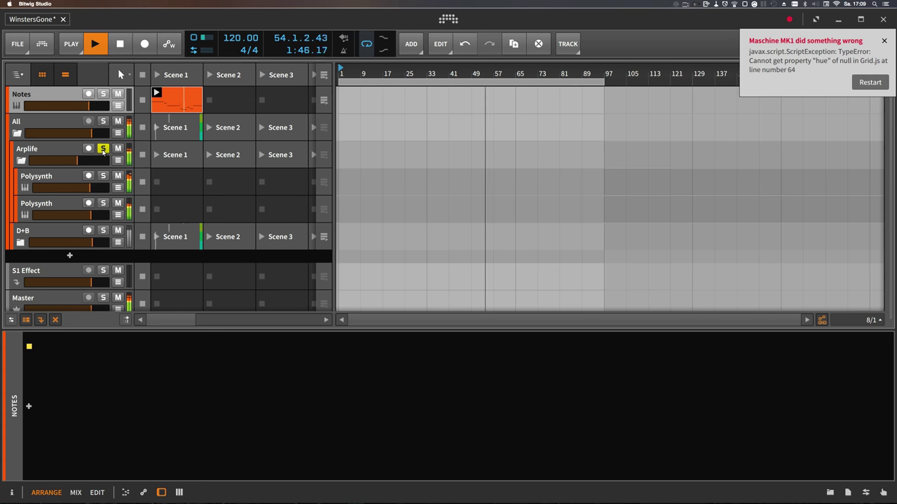
key("space")
left_click(87, 93)
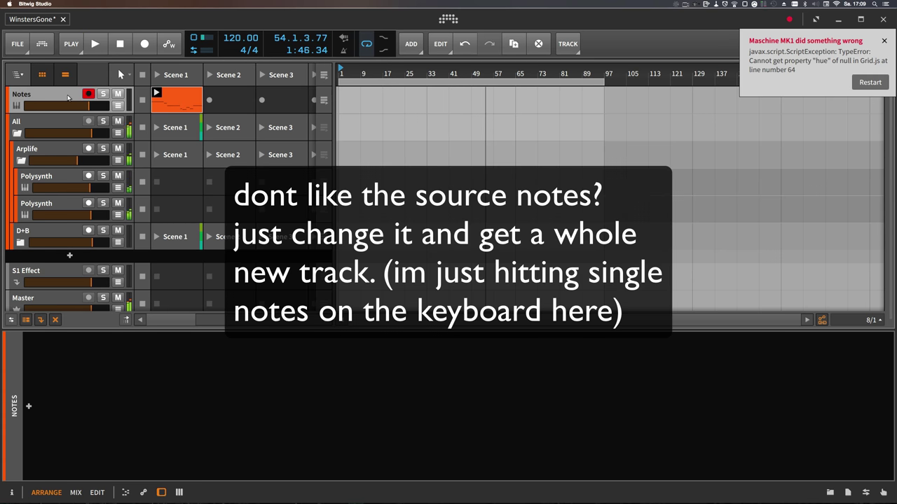